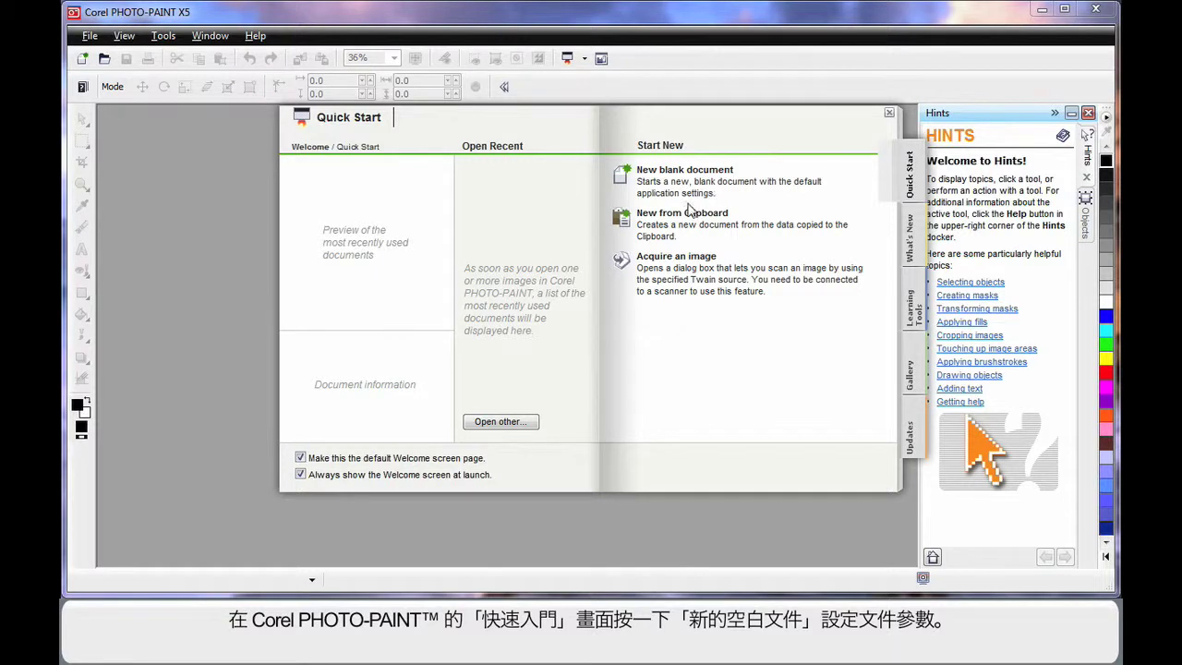
Create a new blank 100x150 mm image with the resolution set to 300 dpi.
{"action": "left_click", "coordinate": [680, 177]}
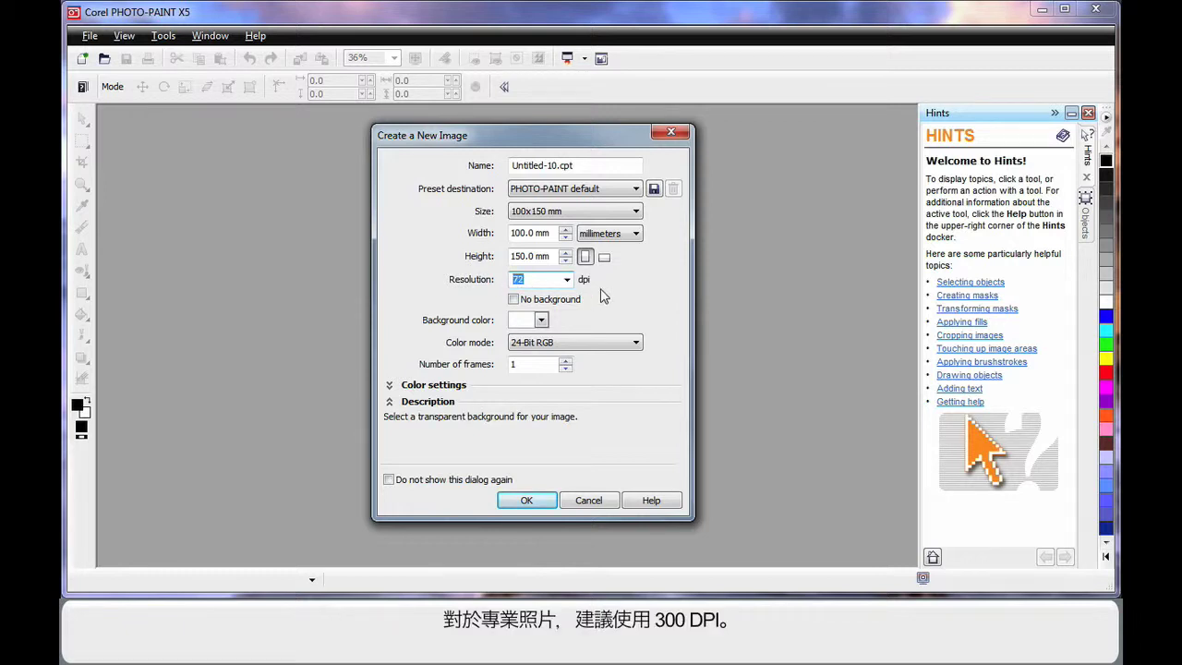
{"action": "type", "text": "300"}
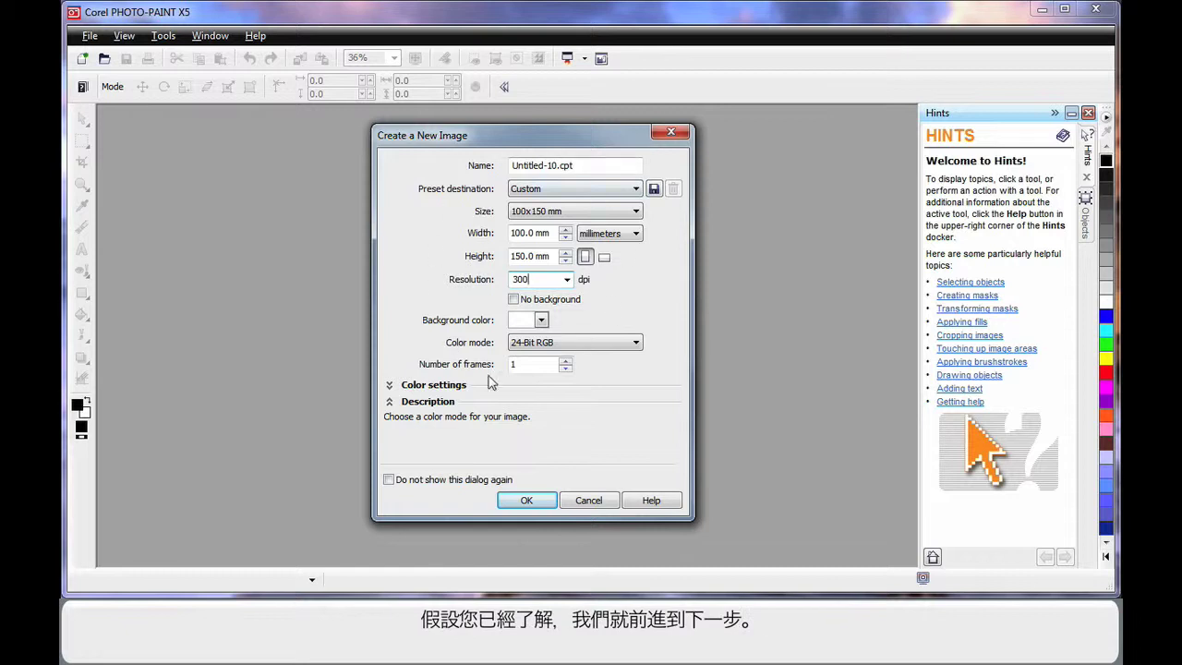
{"action": "left_click", "coordinate": [529, 502]}
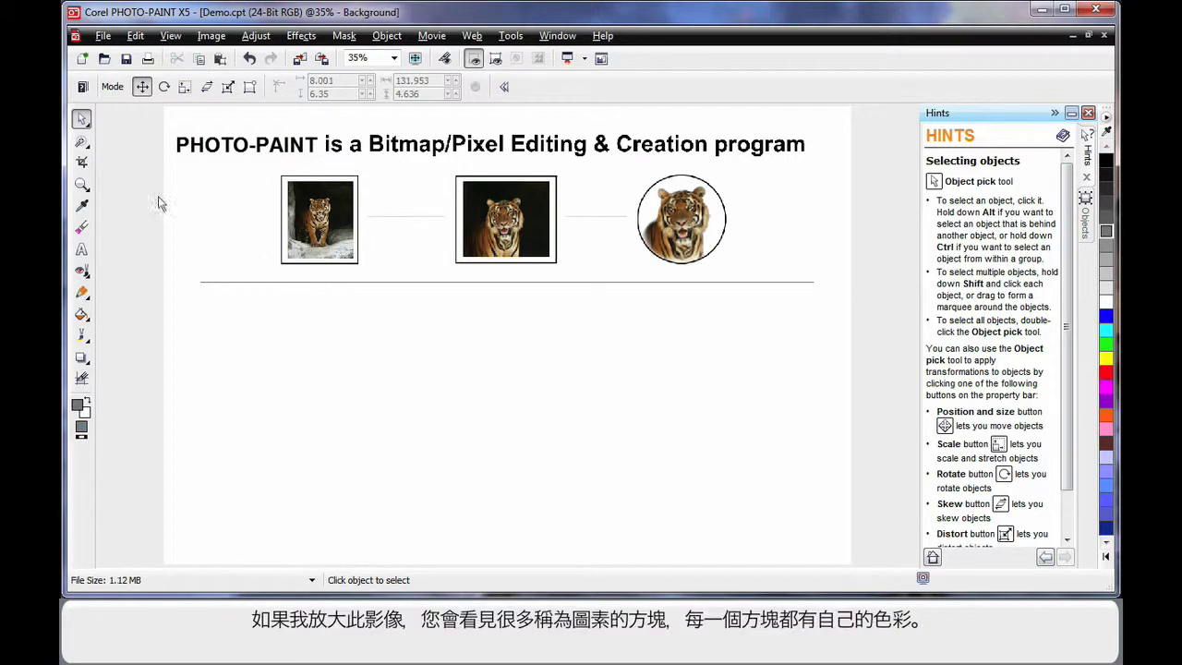
Zoom in on the tiger's face in the circular picture to examine its individual pixels.
{"action": "left_click", "coordinate": [81, 185]}
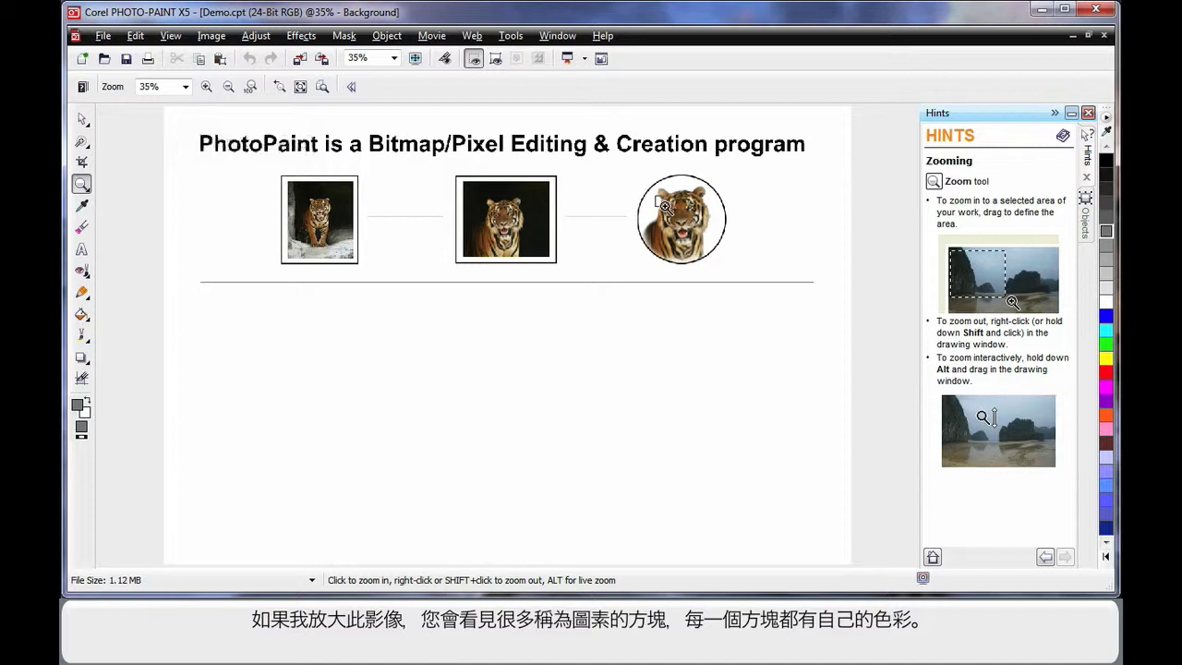
{"action": "left_click_drag", "start_coordinate": [657, 198], "coordinate": [676, 211]}
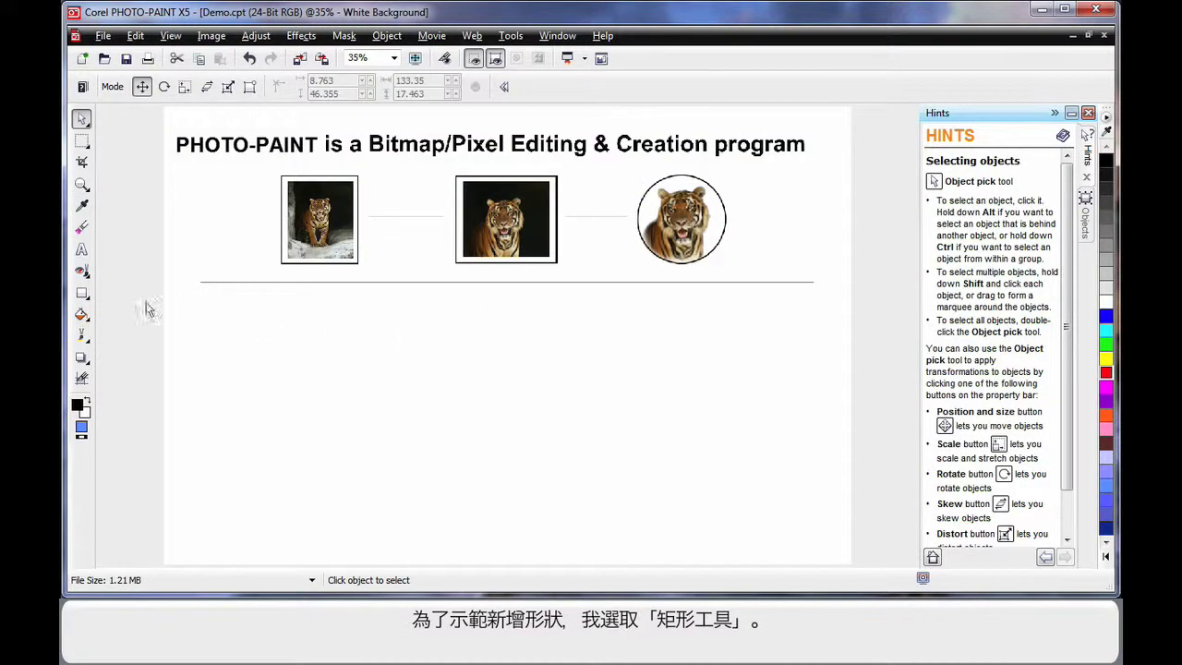
Draw a wide blue rectangle about 134 by 16 mm below the divider line and hide the object marquee.
{"action": "left_click", "coordinate": [82, 295]}
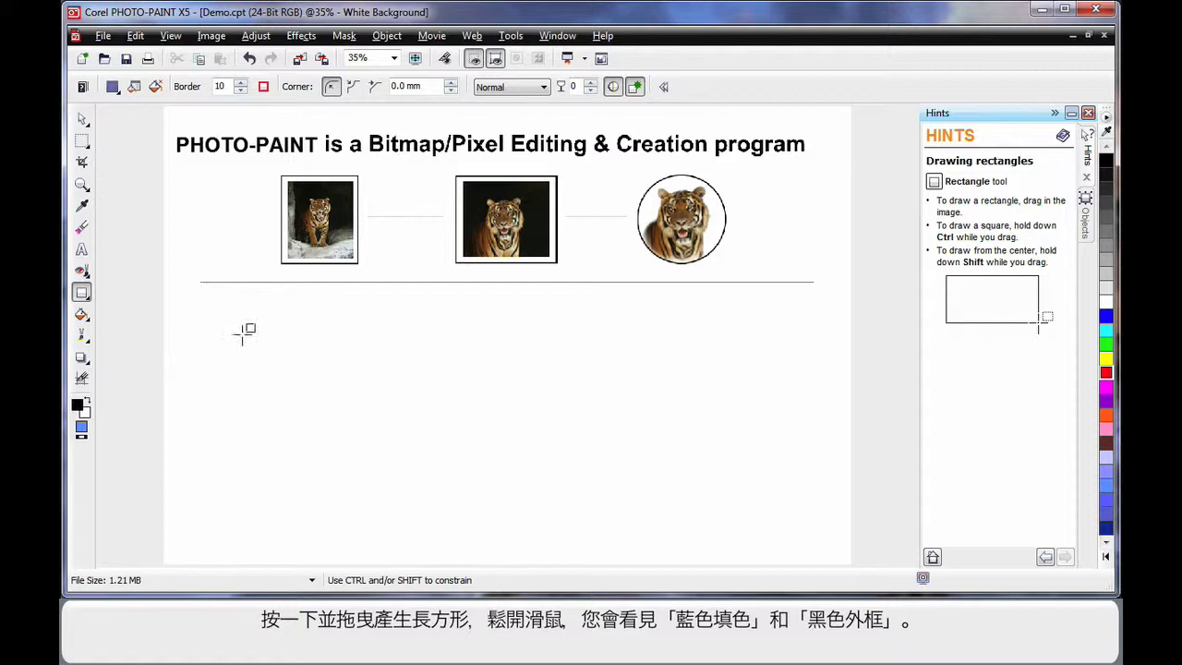
{"action": "mouse_move", "coordinate": [203, 319]}
{"action": "left_mouse_down"}
{"action": "mouse_move", "coordinate": [601, 401]}
{"action": "mouse_move", "coordinate": [804, 370]}
{"action": "mouse_move", "coordinate": [819, 393]}
{"action": "left_mouse_up"}
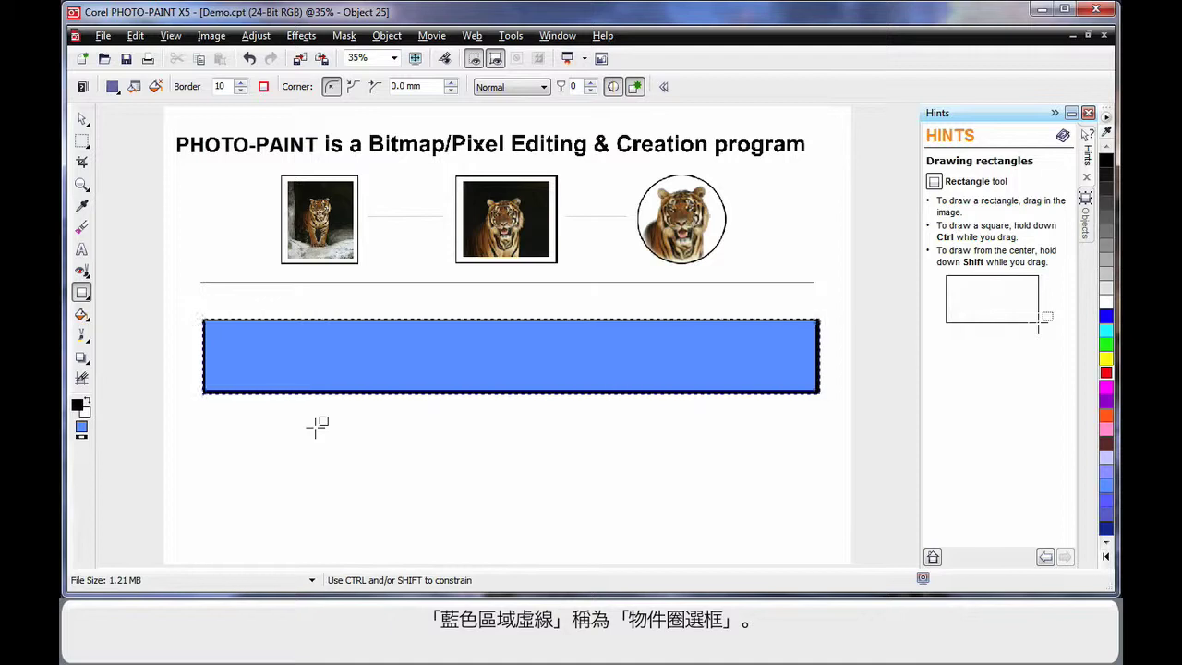
{"action": "left_click", "coordinate": [496, 61]}
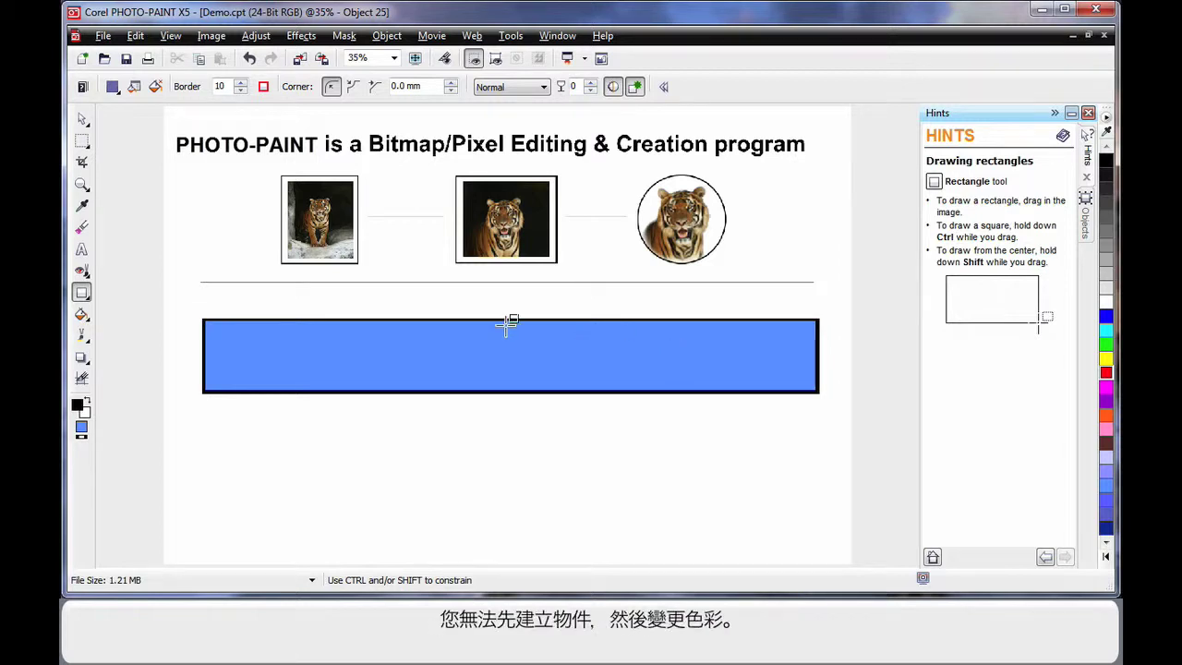
Delete the blue rectangle below the divider line.
{"action": "left_click", "coordinate": [81, 119]}
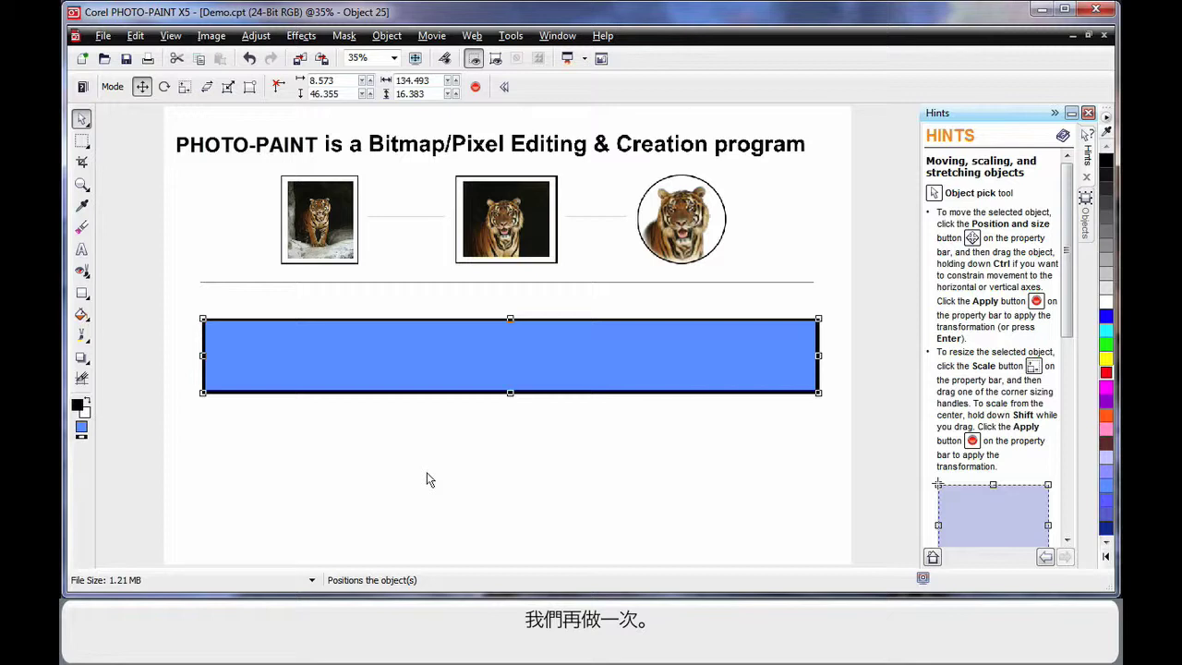
{"action": "key", "text": "Delete"}
Set up the Ellipse tool with a border width of 10.
{"action": "left_click", "coordinate": [86, 299]}
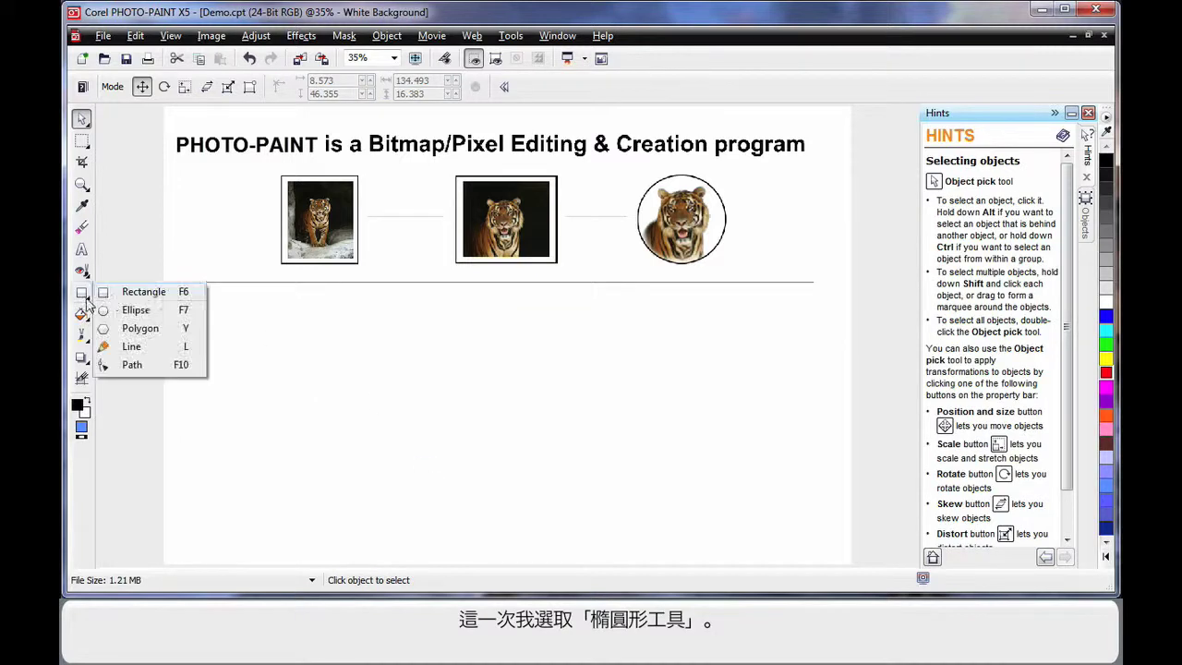
{"action": "left_click", "coordinate": [129, 310]}
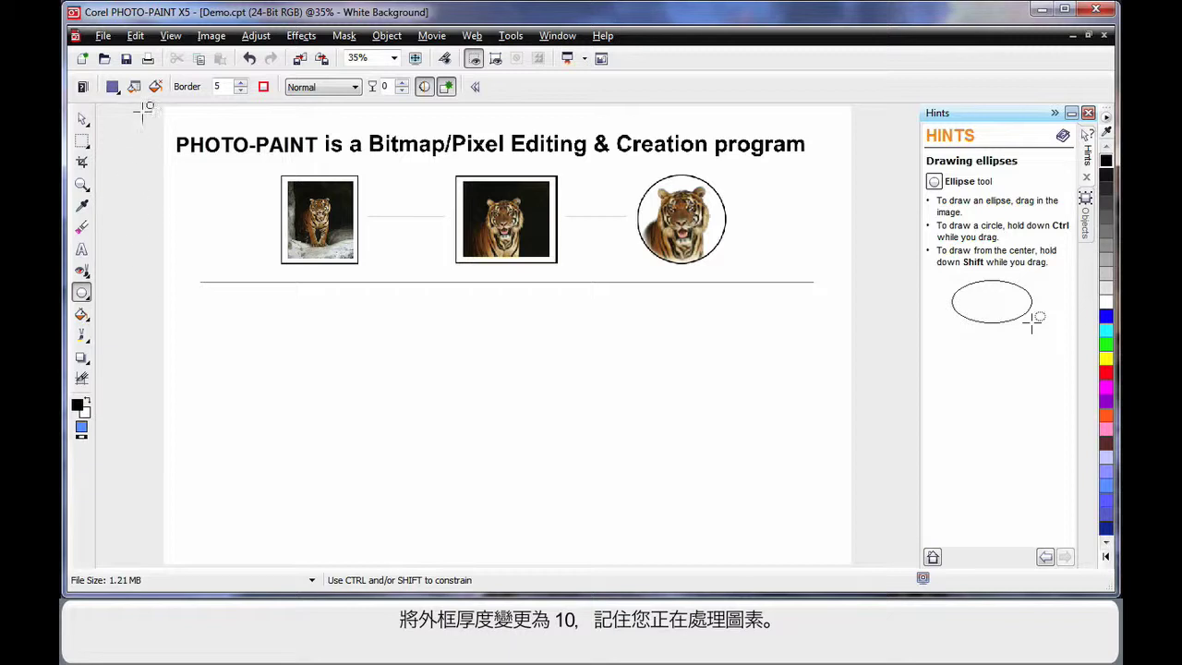
{"action": "double_click", "coordinate": [218, 86]}
{"action": "type", "text": "10"}
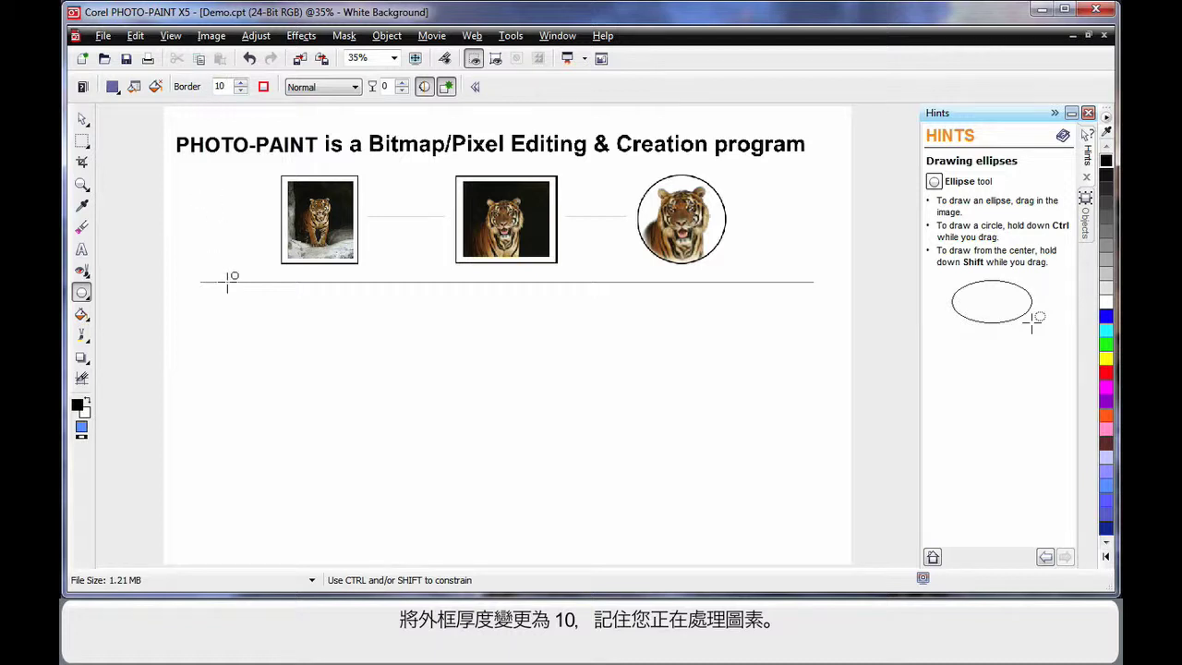
Set the foreground color to Red (#FF0000) from the RGB palette.
{"action": "double_click", "coordinate": [82, 410]}
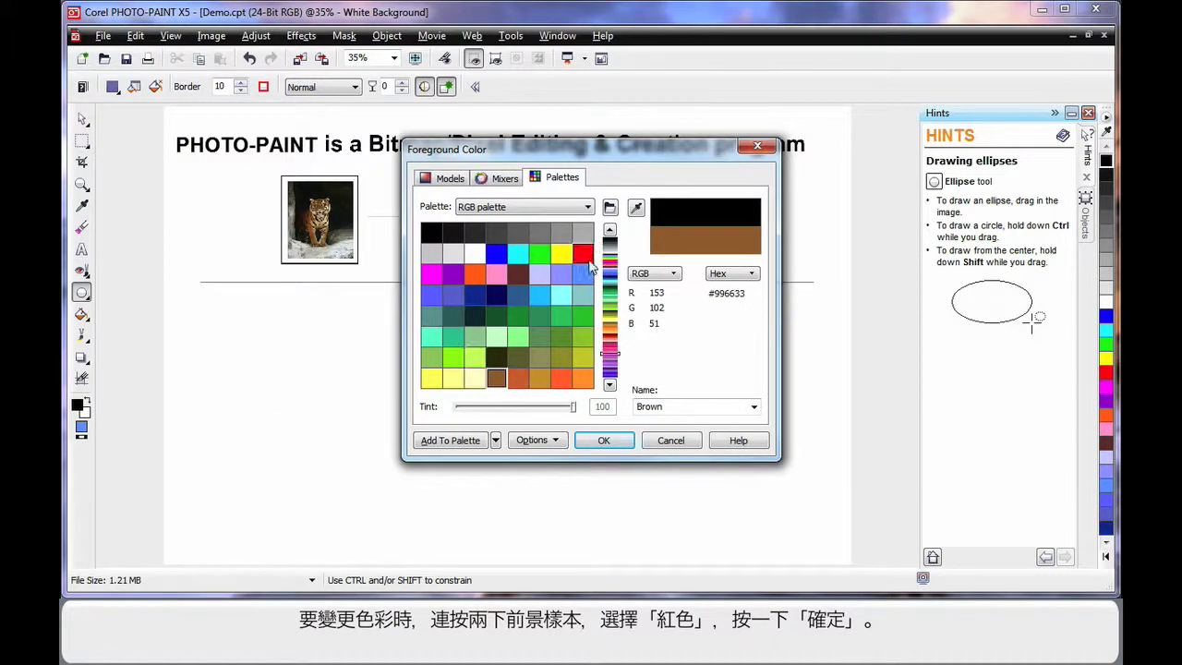
{"action": "left_click", "coordinate": [583, 254]}
{"action": "left_click", "coordinate": [606, 439]}
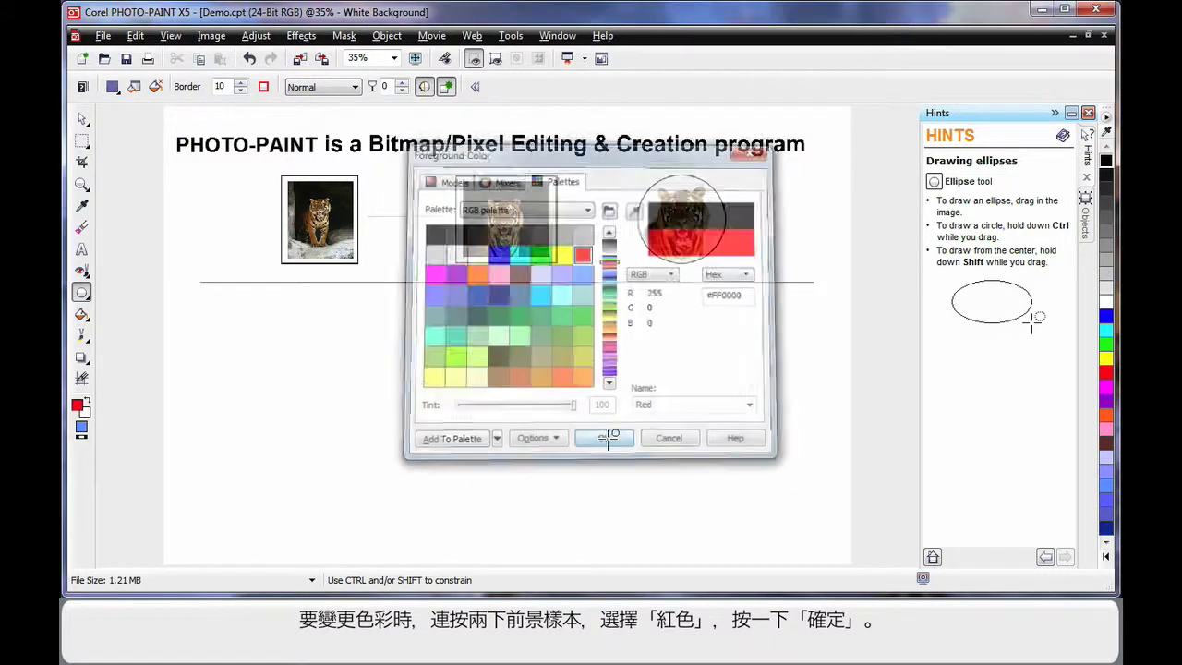
Set the fill to a uniform pure blue from the RGB palette.
{"action": "double_click", "coordinate": [83, 430]}
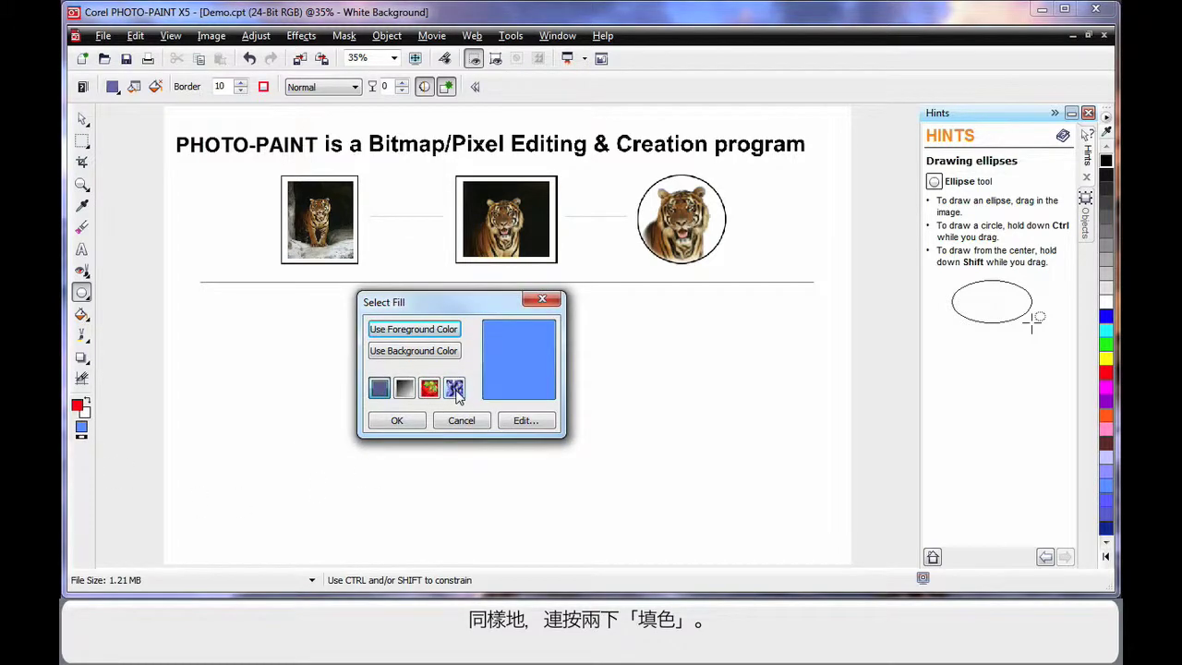
{"action": "left_click", "coordinate": [524, 422]}
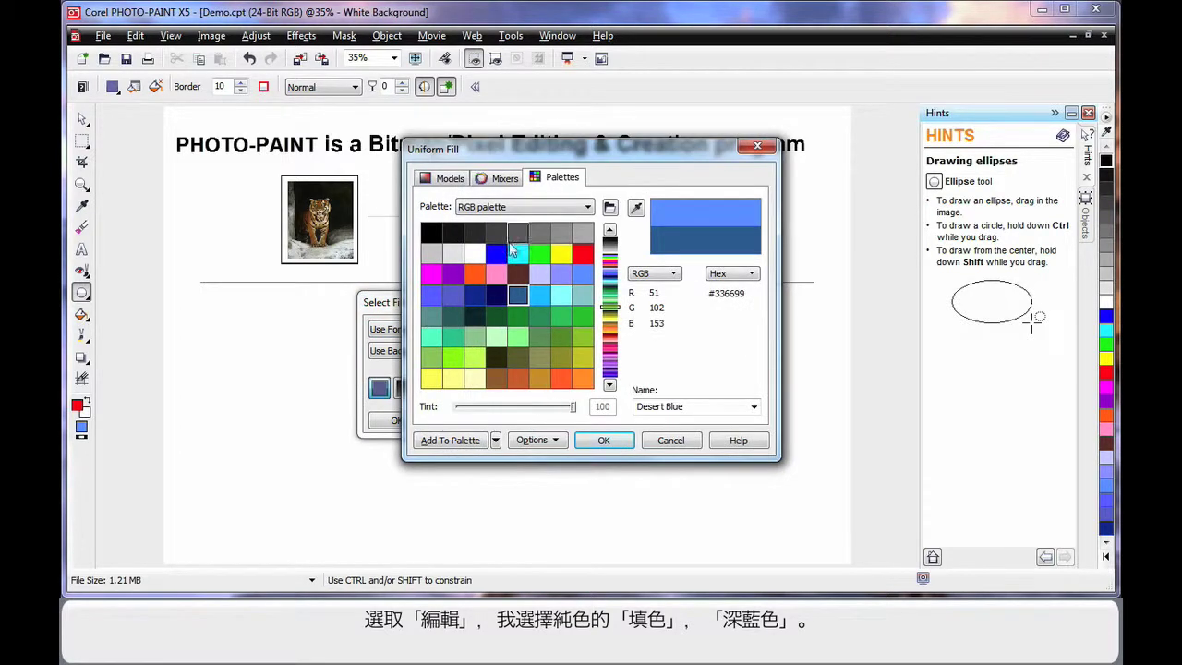
{"action": "left_click", "coordinate": [497, 260]}
{"action": "left_click", "coordinate": [605, 440]}
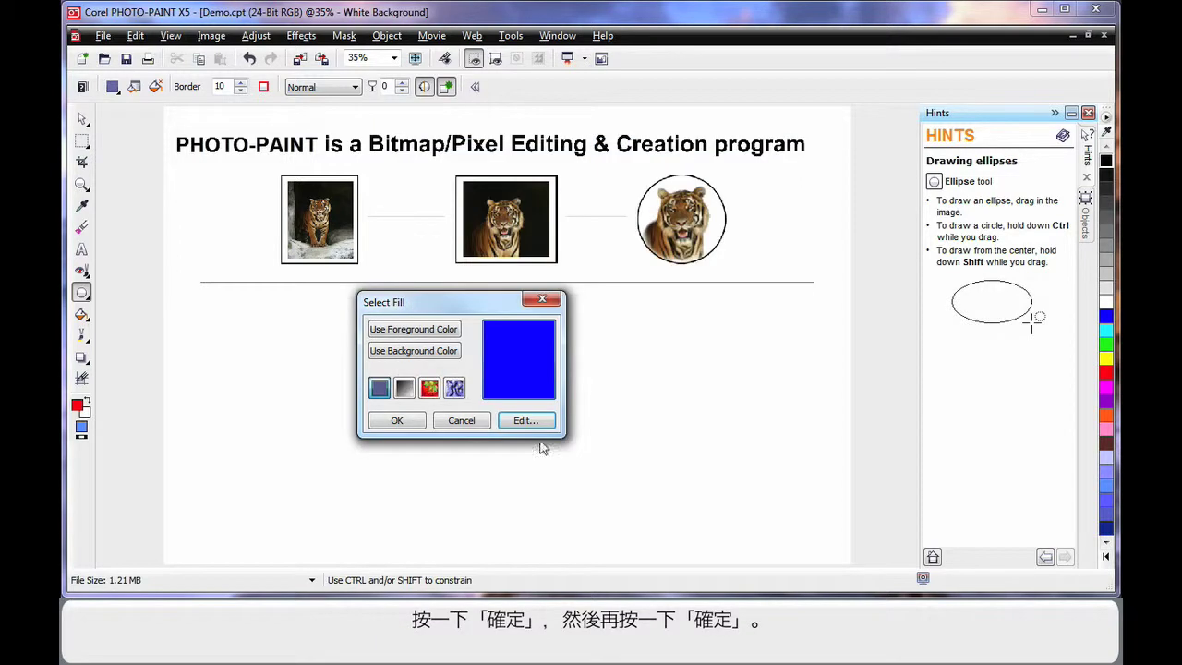
{"action": "left_click", "coordinate": [395, 421]}
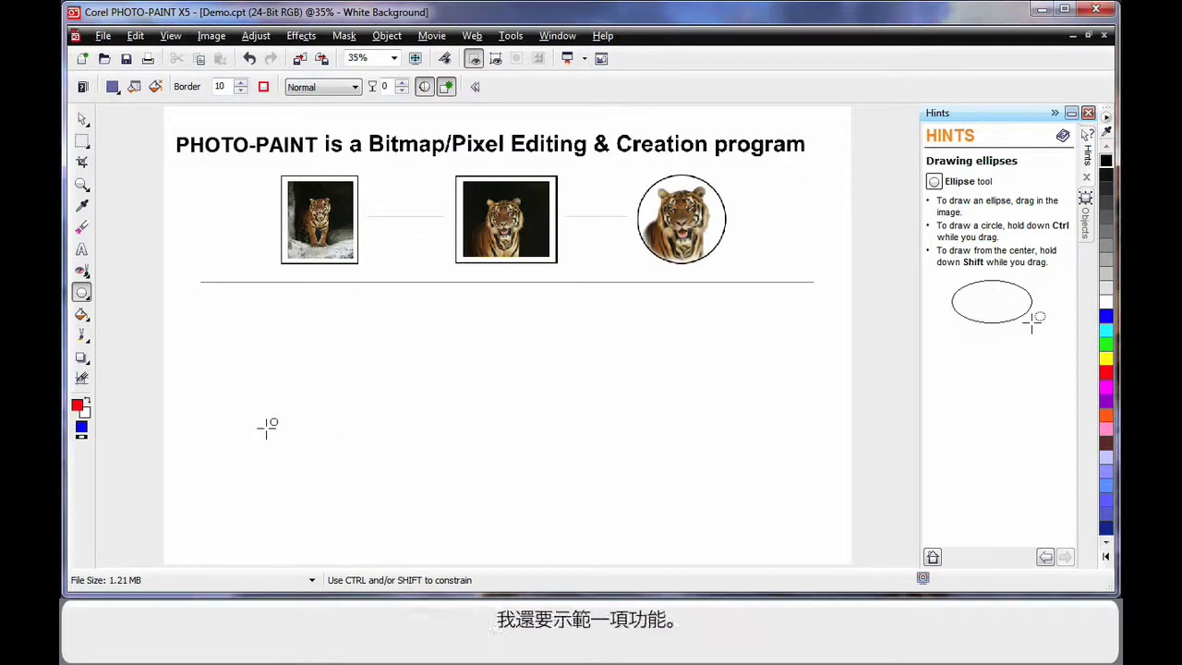
Draw an ellipse about 132 by 32 mm below the divider line with a near-black outline and green fill.
{"action": "left_click", "coordinate": [1106, 178]}
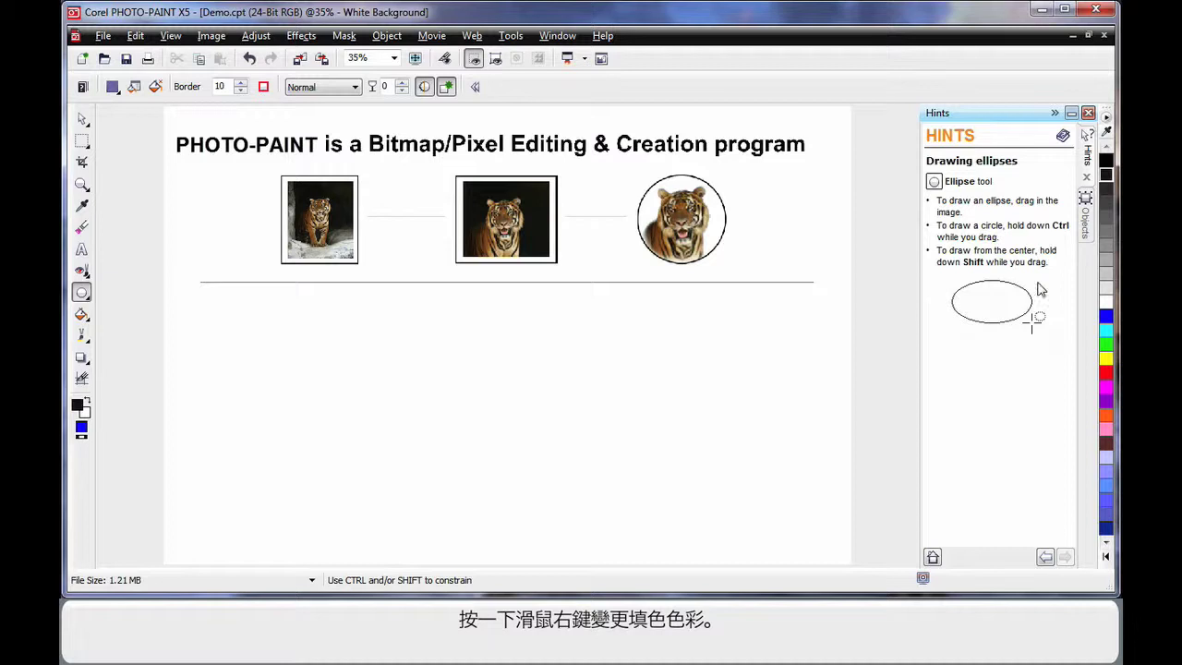
{"action": "right_click", "coordinate": [1106, 344]}
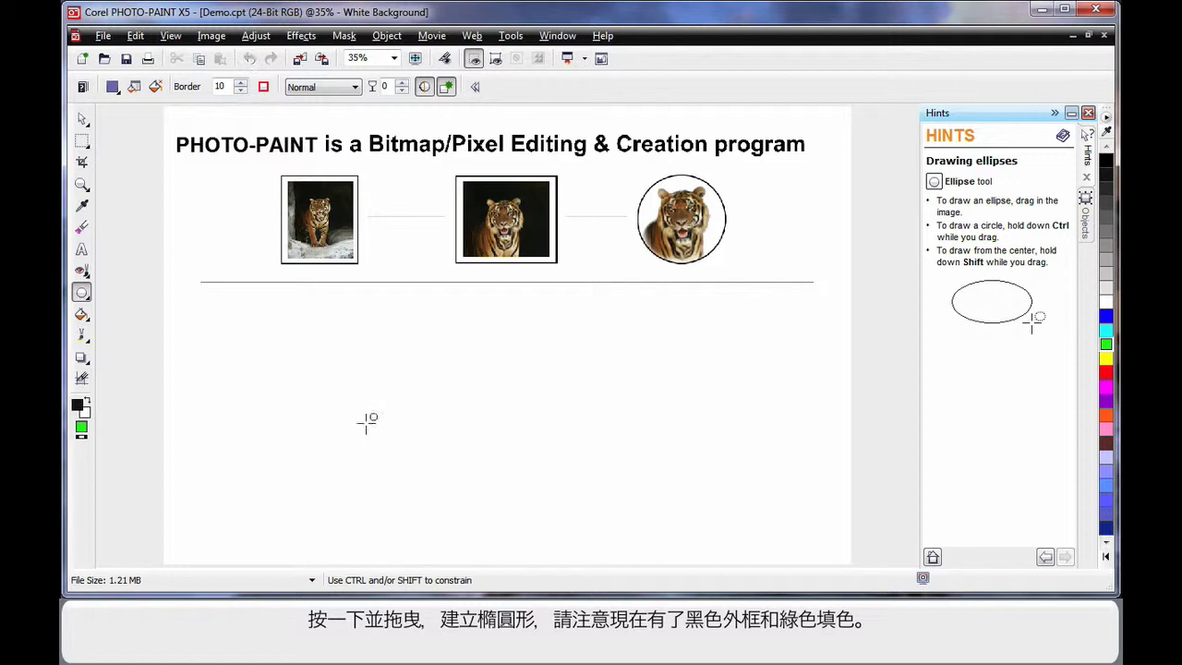
{"action": "left_click_drag", "start_coordinate": [809, 468], "coordinate": [816, 471]}
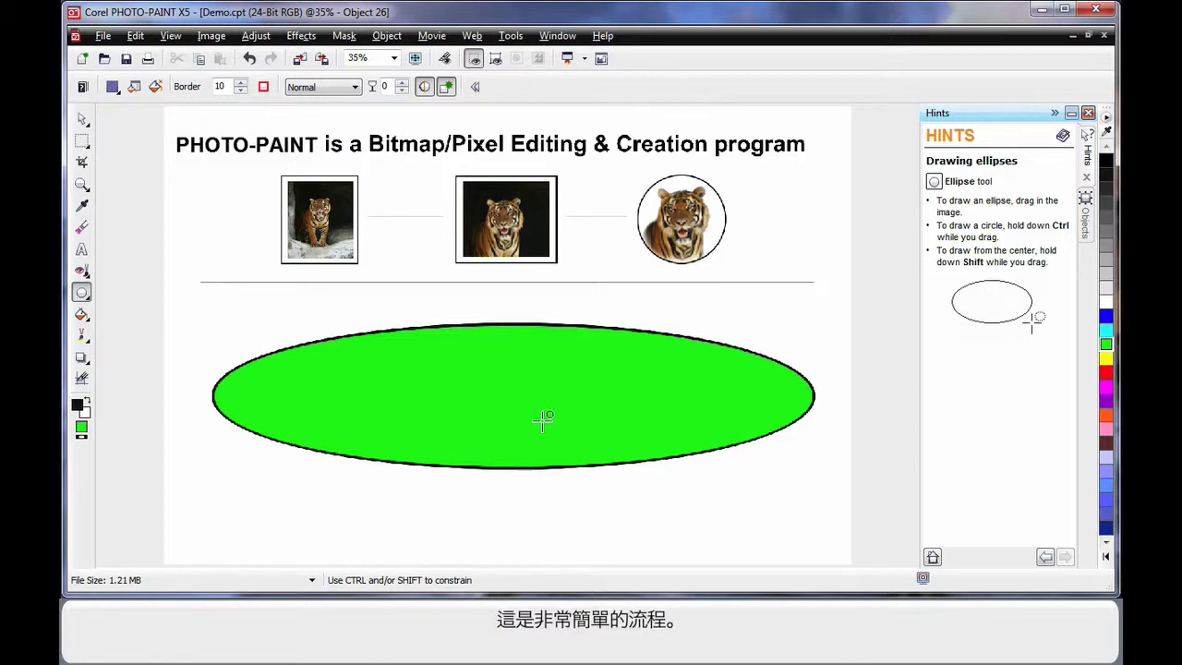
{"action": "left_click", "coordinate": [580, 456]}
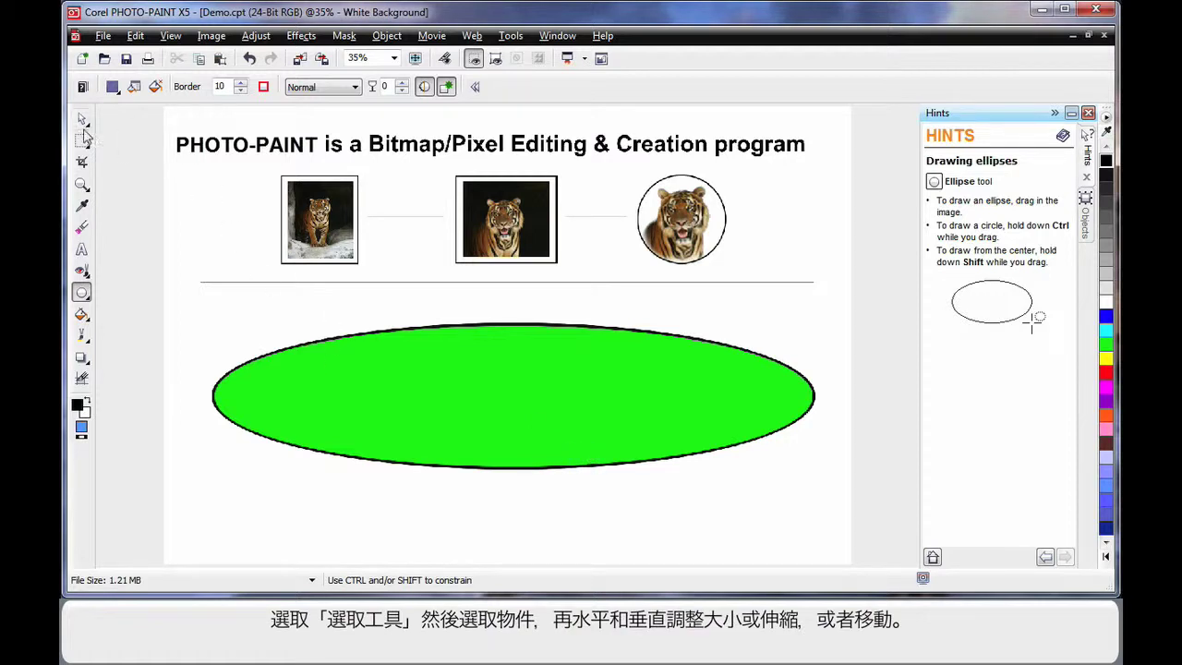
Shrink the green ellipse to about 78 by 25 mm and center it in the empty area below the divider line.
{"action": "left_click", "coordinate": [81, 120]}
{"action": "left_click", "coordinate": [527, 428]}
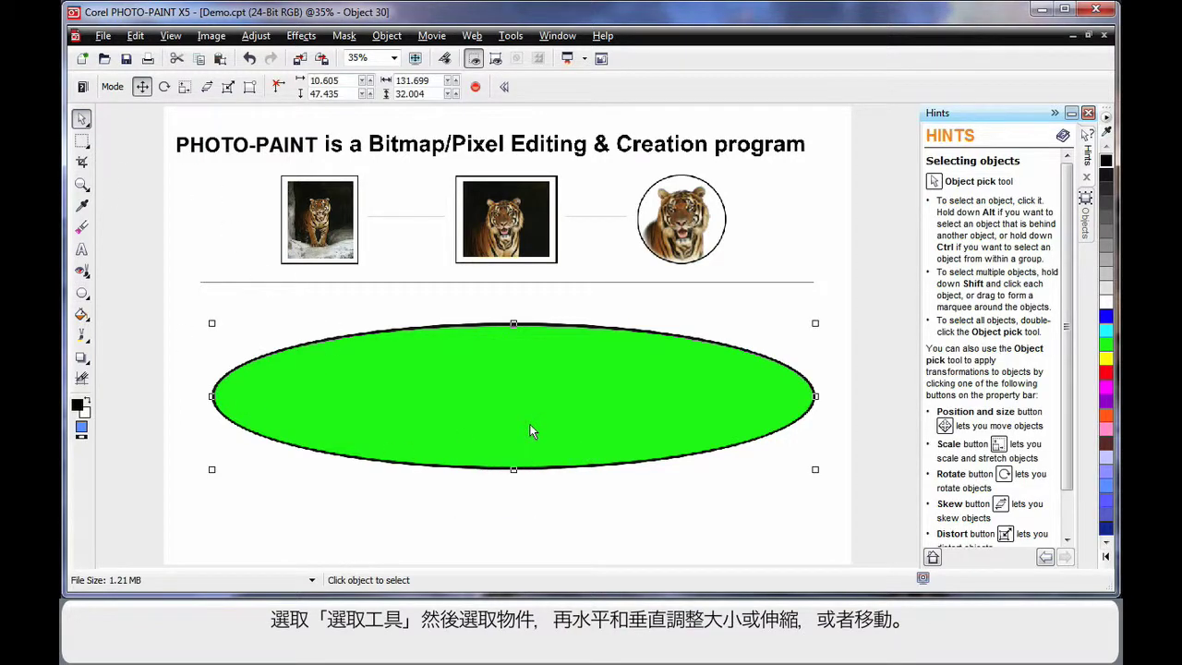
{"action": "left_click_drag", "start_coordinate": [814, 469], "coordinate": [651, 435]}
{"action": "left_click_drag", "start_coordinate": [652, 374], "coordinate": [567, 376]}
{"action": "mouse_move", "coordinate": [393, 434]}
{"action": "left_mouse_down"}
{"action": "mouse_move", "coordinate": [392, 488]}
{"action": "mouse_move", "coordinate": [392, 437]}
{"action": "left_mouse_up"}
{"action": "left_click_drag", "start_coordinate": [395, 391], "coordinate": [517, 425]}
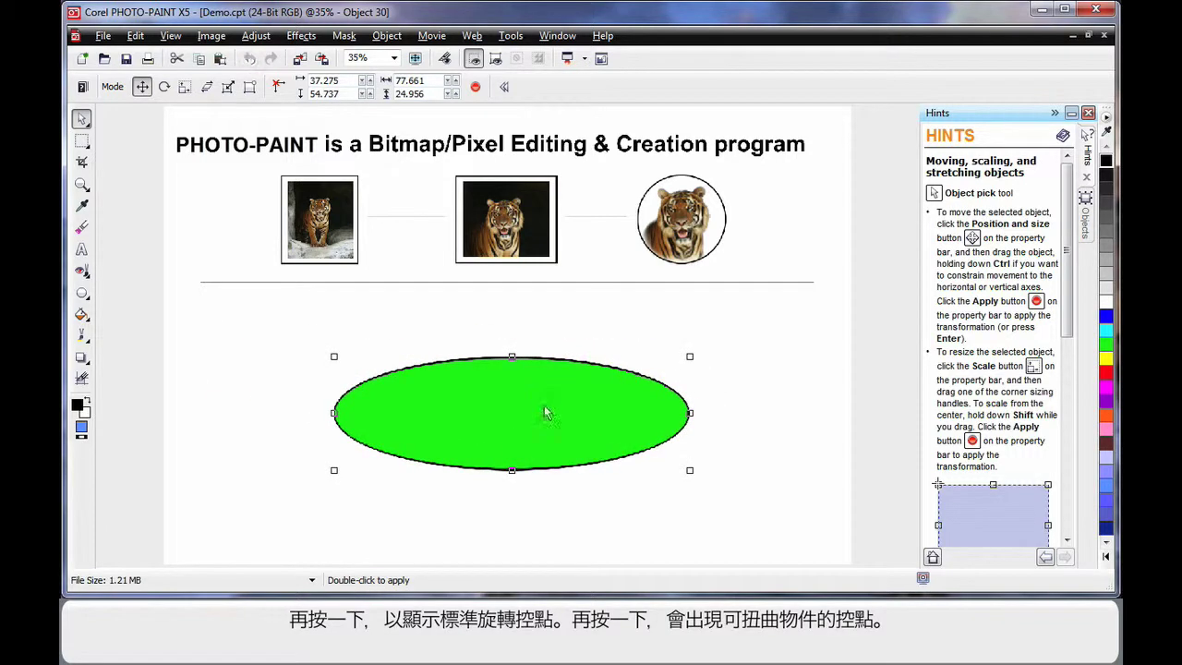
Distort the green ellipse slightly by pulling its lower-right corner outward.
{"action": "left_click", "coordinate": [544, 405]}
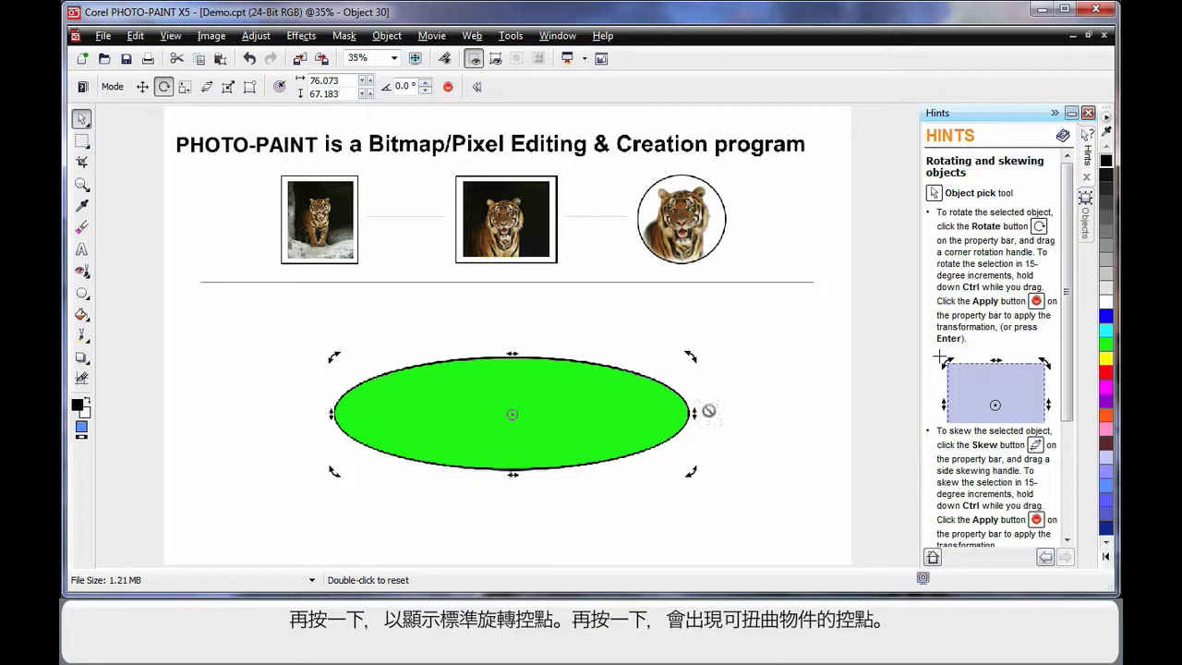
{"action": "left_click", "coordinate": [583, 415]}
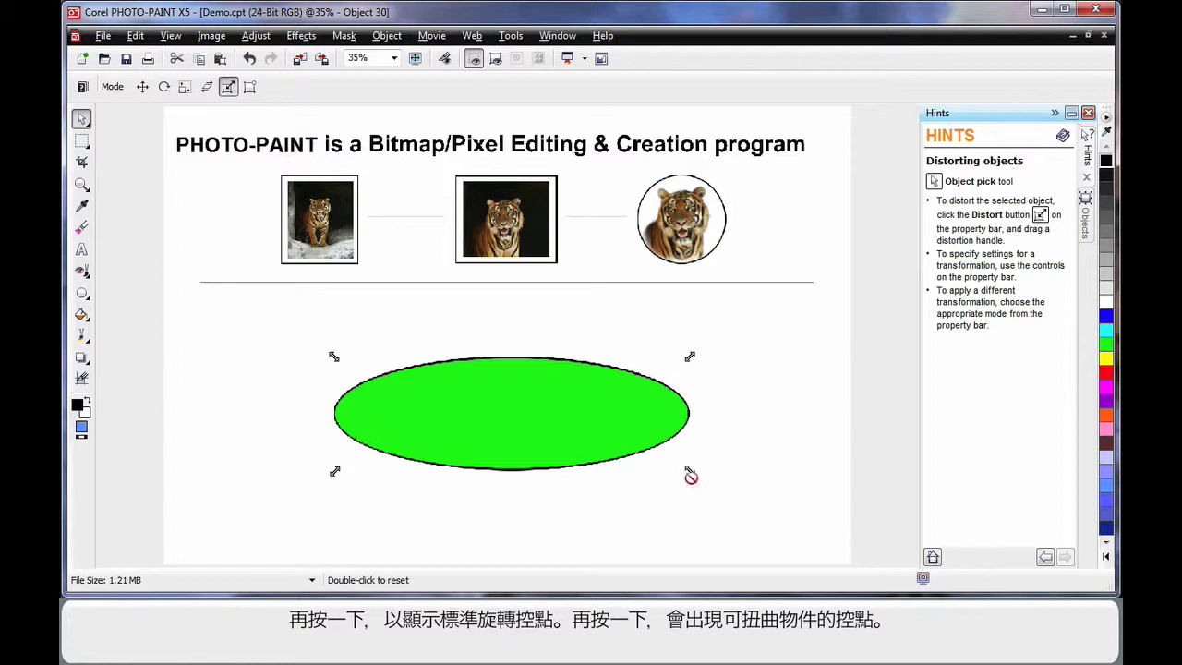
{"action": "mouse_move", "coordinate": [690, 471]}
{"action": "left_mouse_down"}
{"action": "mouse_move", "coordinate": [530, 422]}
{"action": "mouse_move", "coordinate": [538, 449]}
{"action": "mouse_move", "coordinate": [688, 494]}
{"action": "mouse_move", "coordinate": [751, 417]}
{"action": "mouse_move", "coordinate": [775, 341]}
{"action": "mouse_move", "coordinate": [619, 452]}
{"action": "mouse_move", "coordinate": [522, 411]}
{"action": "mouse_move", "coordinate": [554, 456]}
{"action": "mouse_move", "coordinate": [702, 483]}
{"action": "mouse_move", "coordinate": [707, 457]}
{"action": "mouse_move", "coordinate": [699, 469]}
{"action": "left_mouse_up"}
Apply perspective to the green ellipse, raising and narrowing its top edge so it measures about 45 by 33 mm.
{"action": "double_click", "coordinate": [567, 409]}
{"action": "left_click", "coordinate": [568, 409]}
{"action": "left_click_drag", "start_coordinate": [690, 356], "coordinate": [567, 320]}
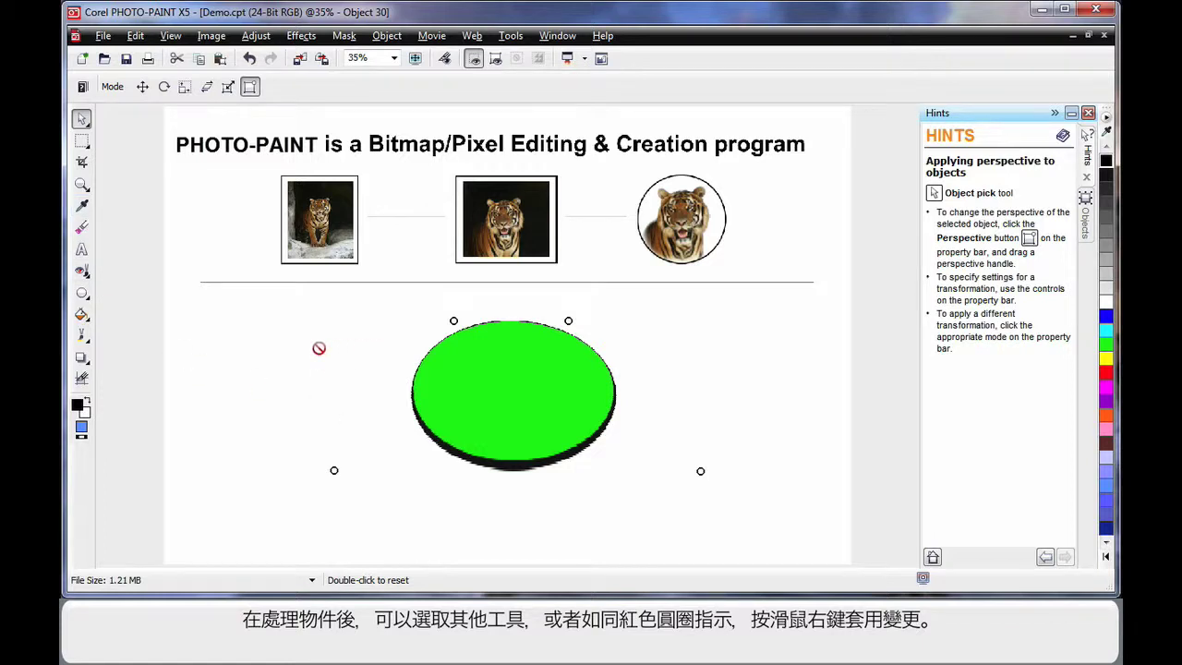
{"action": "right_click", "coordinate": [517, 382]}
{"action": "left_click", "coordinate": [554, 392]}
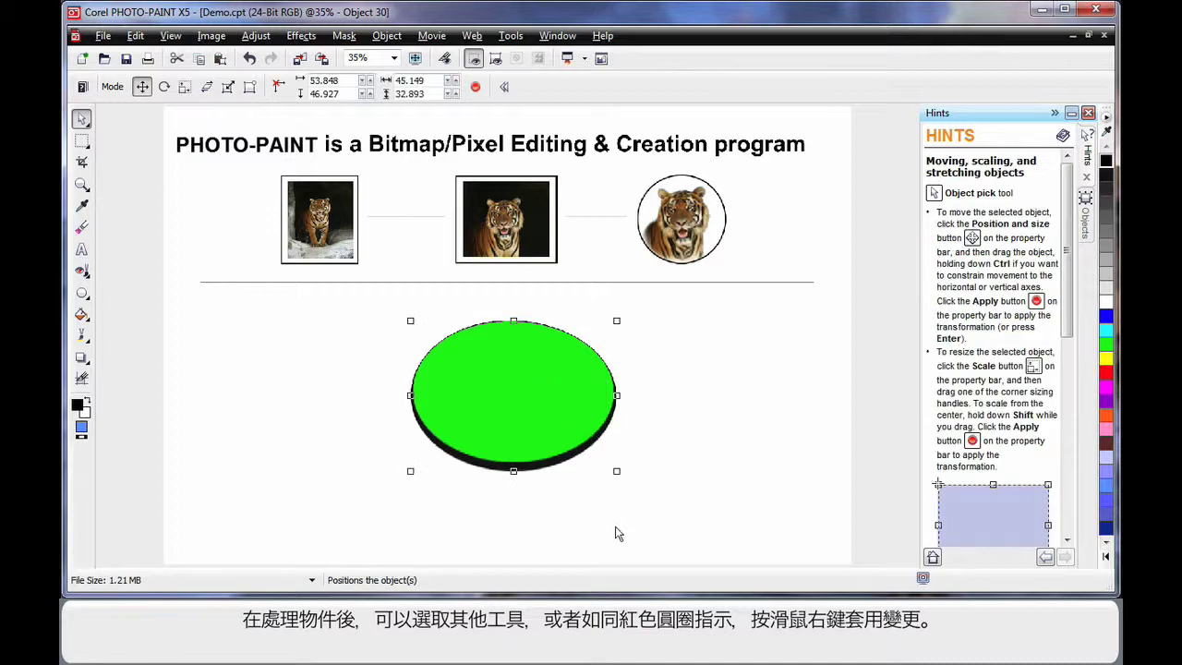
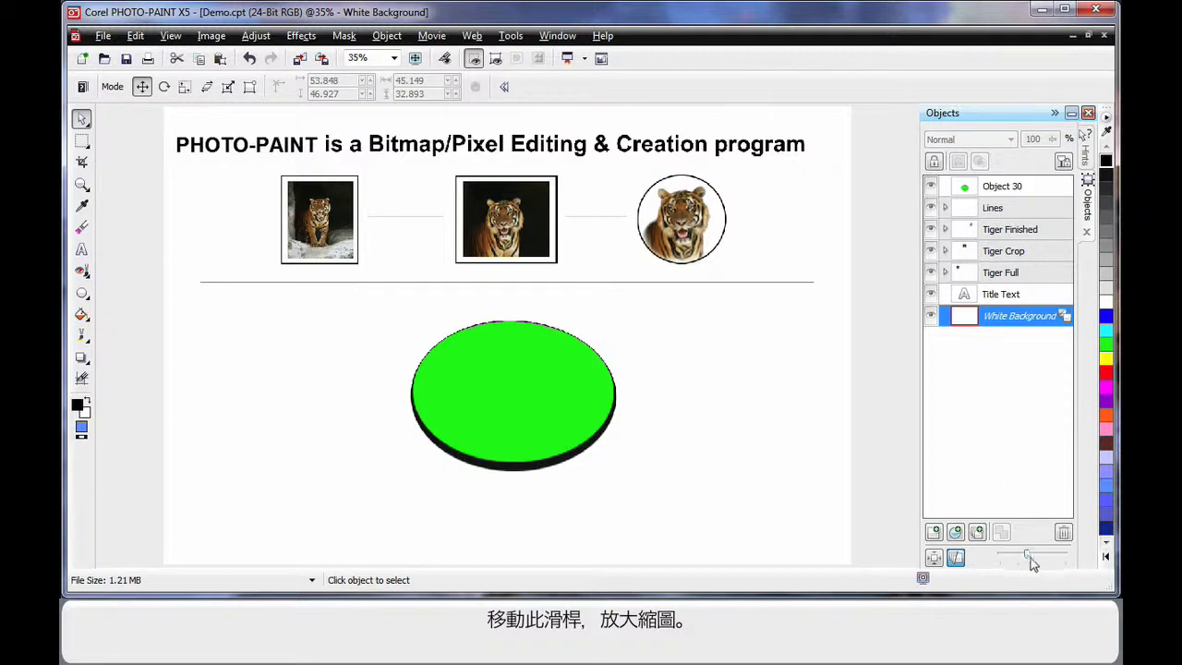
Enlarge the thumbnails in the object list and widen the Objects docker.
{"action": "left_click_drag", "start_coordinate": [1030, 560], "coordinate": [1044, 558]}
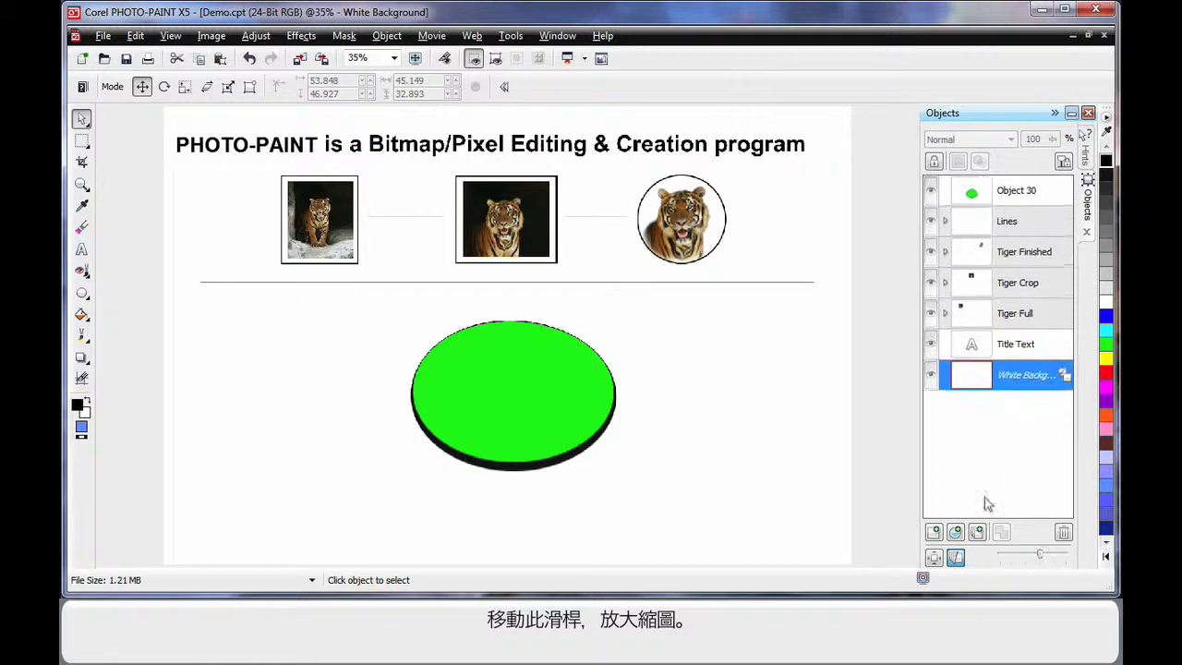
{"action": "mouse_move", "coordinate": [915, 464]}
{"action": "left_mouse_down"}
{"action": "mouse_move", "coordinate": [876, 465]}
{"action": "mouse_move", "coordinate": [875, 474]}
{"action": "left_mouse_up"}
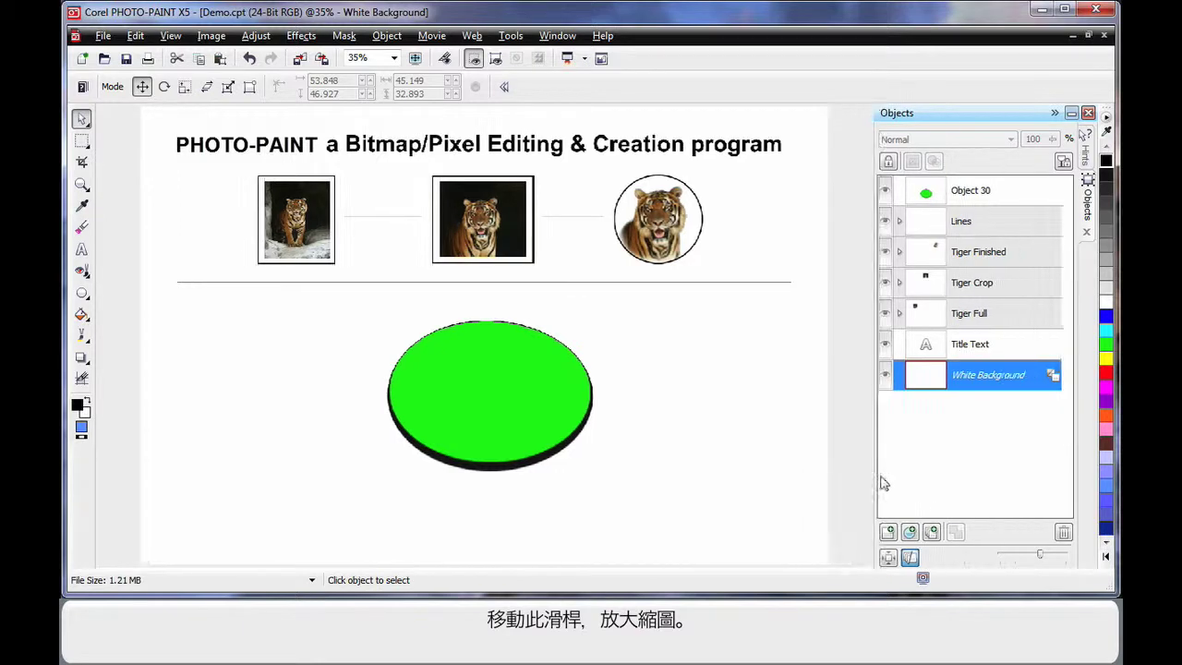
{"action": "left_click_drag", "start_coordinate": [1038, 555], "coordinate": [1048, 555]}
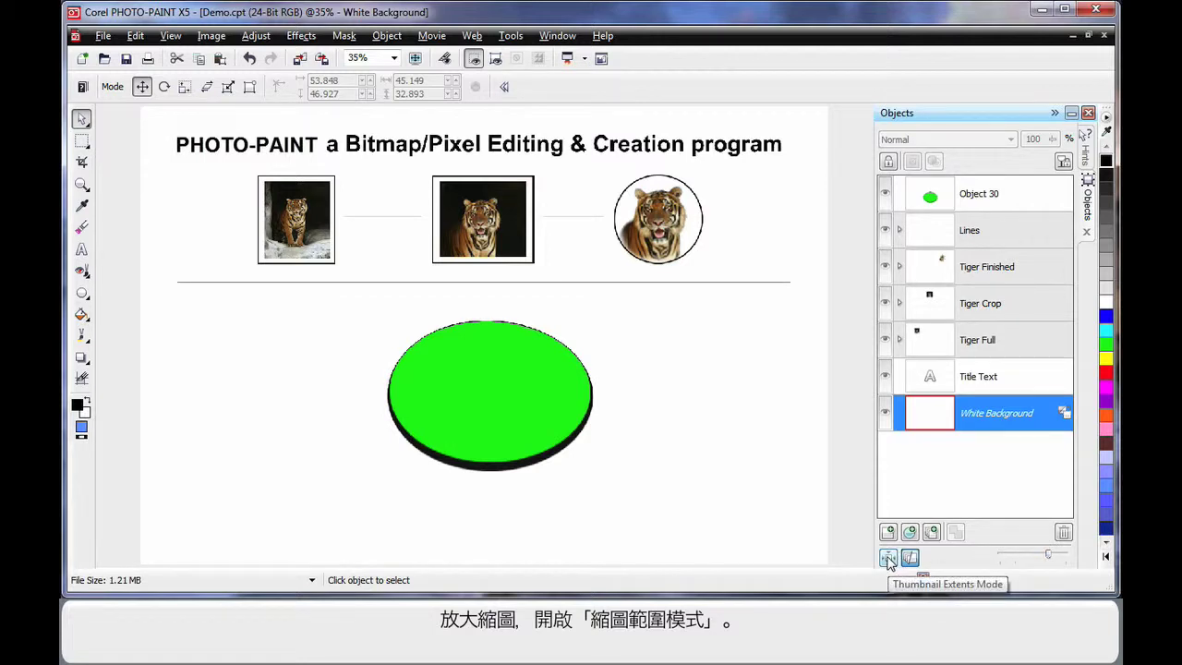
Turn on Thumbnail Extents Mode for the object list, comparing the thumbnails with the mode off and on.
{"action": "left_click", "coordinate": [888, 560]}
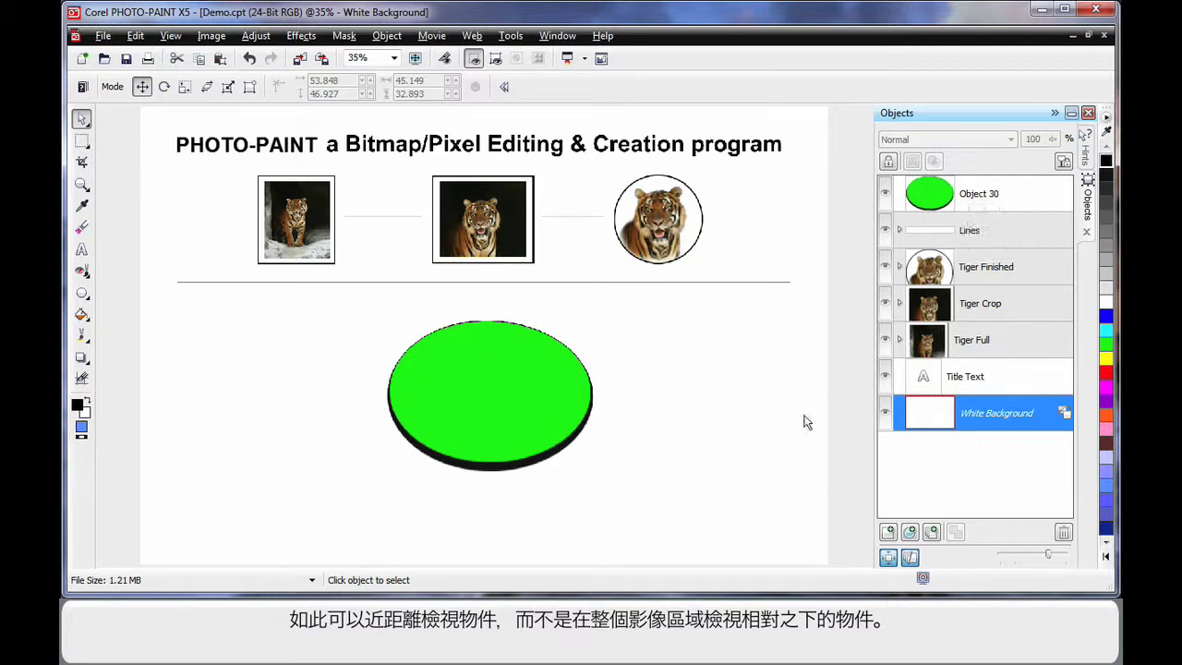
{"action": "left_click", "coordinate": [888, 559]}
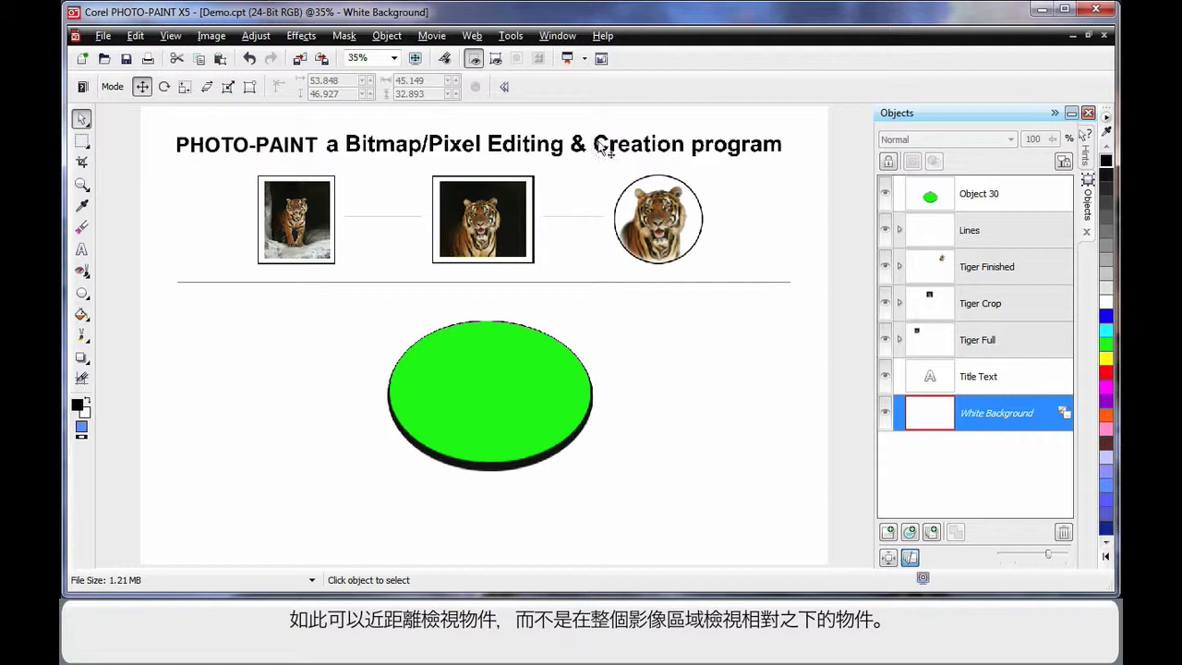
{"action": "left_click", "coordinate": [889, 559]}
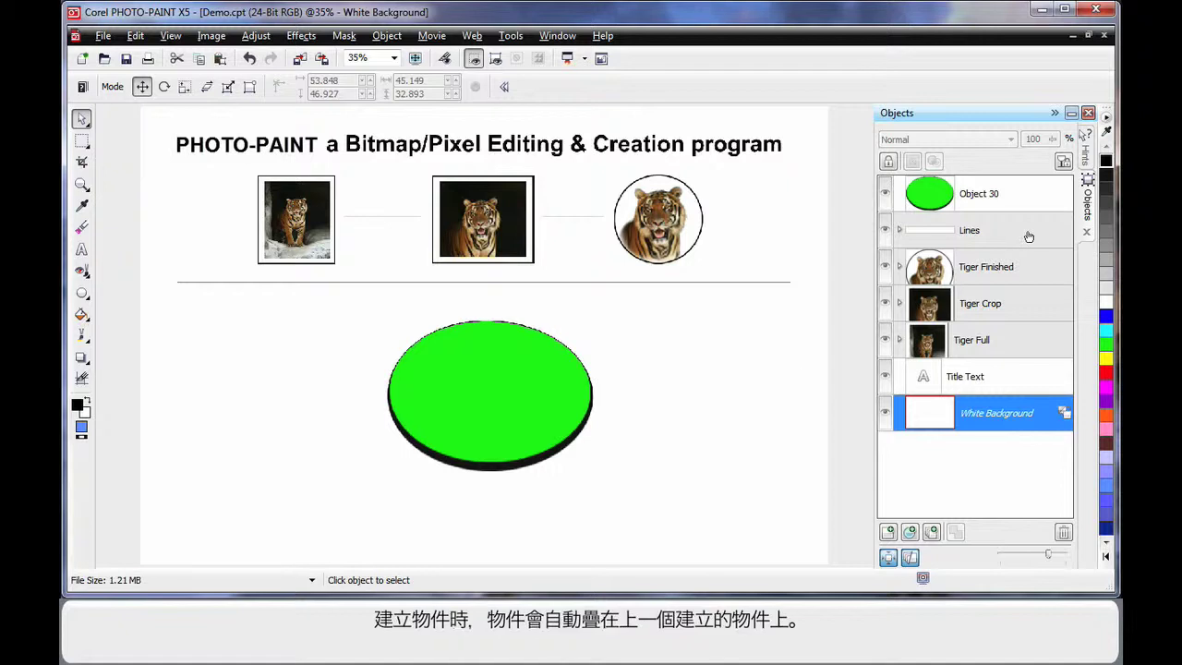
Draw a blue ellipse about 32 by 24 mm beside the green one to check its stacking order, and delete it.
{"action": "left_click", "coordinate": [82, 294]}
{"action": "left_click_drag", "start_coordinate": [308, 370], "coordinate": [364, 414]}
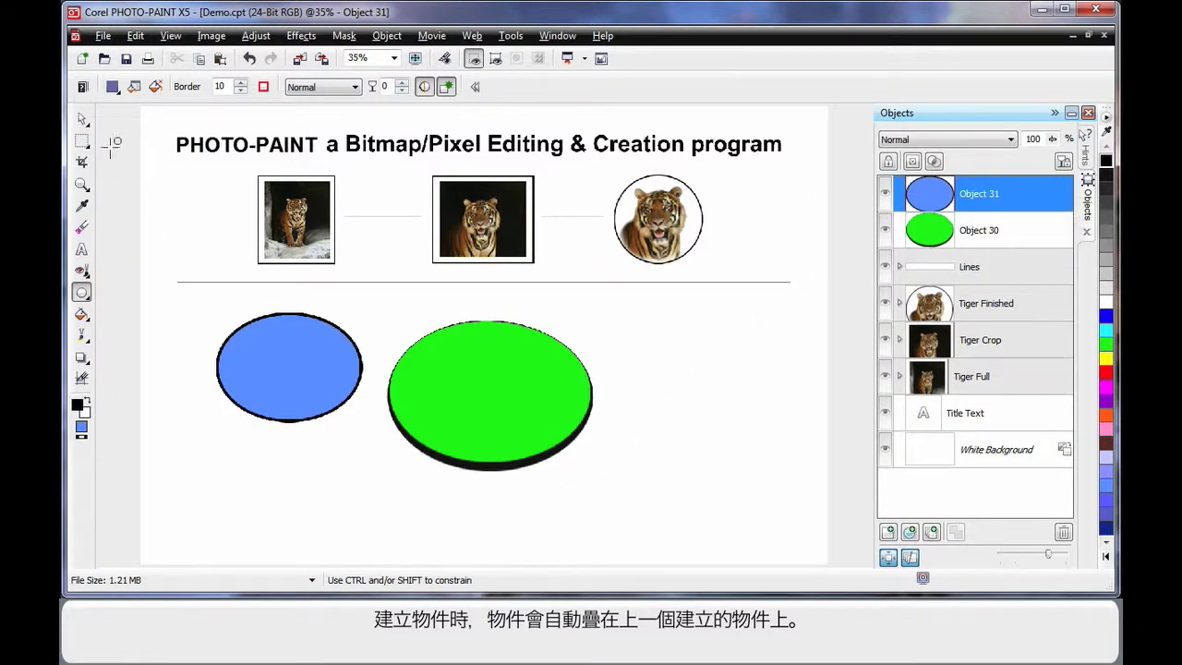
{"action": "left_click", "coordinate": [82, 119]}
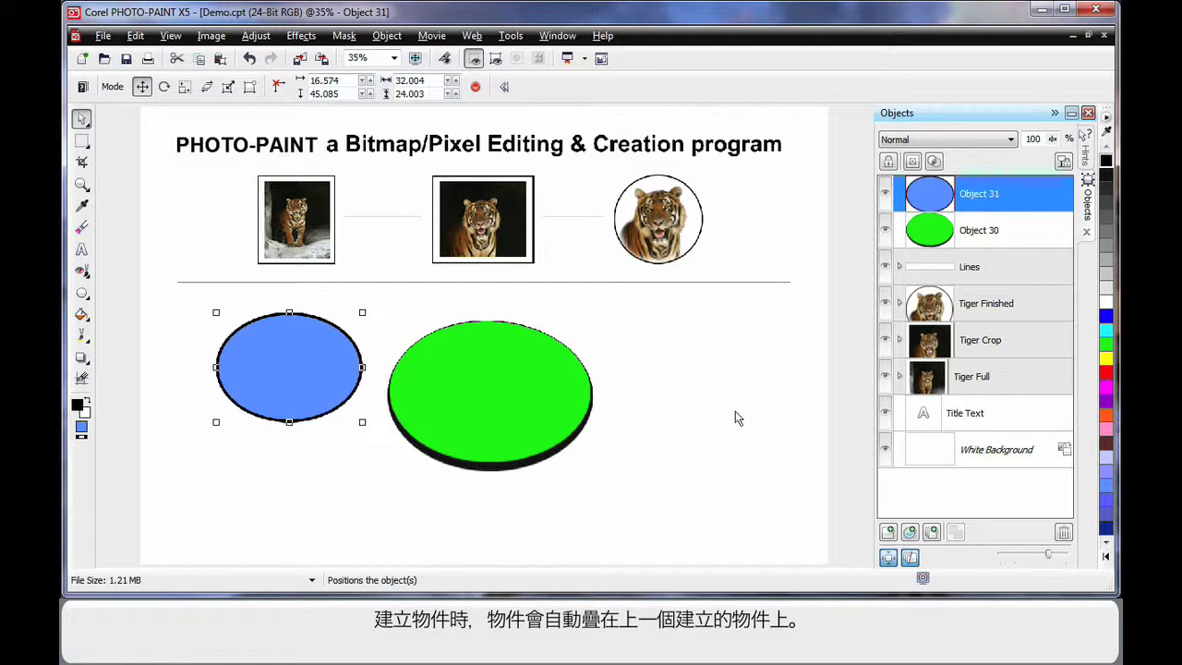
{"action": "key", "text": "Delete"}
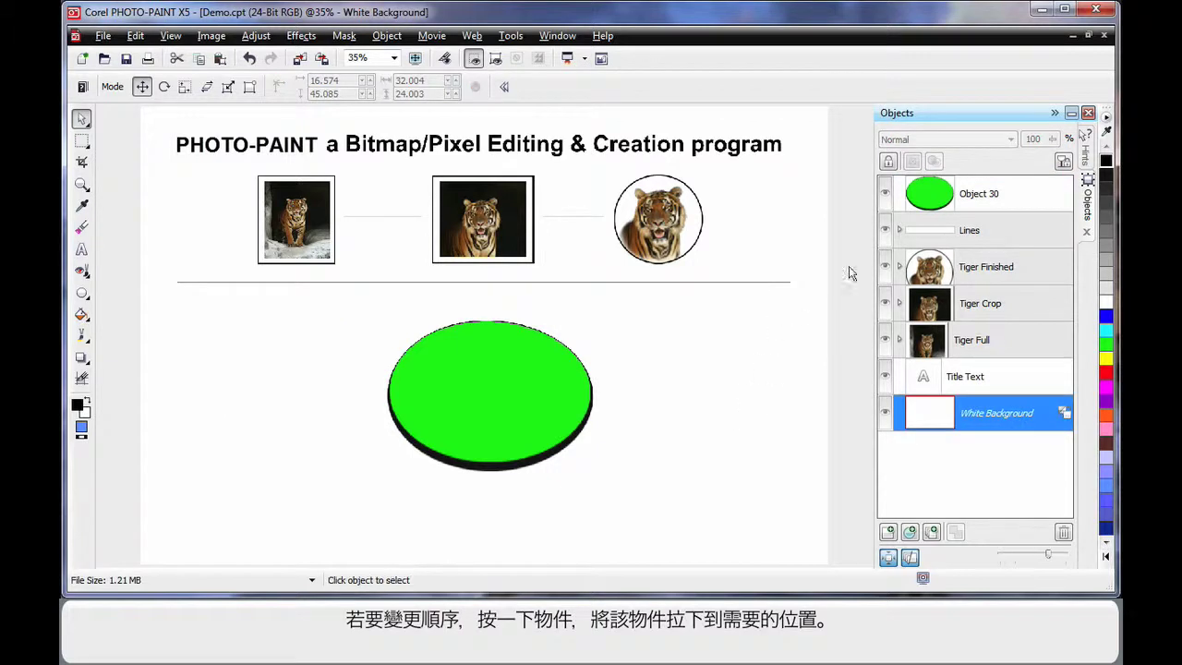
Reorder the green ellipse to just above the white background, and move it over the full tiger picture and back to check the stacking.
{"action": "left_click_drag", "start_coordinate": [977, 194], "coordinate": [990, 394]}
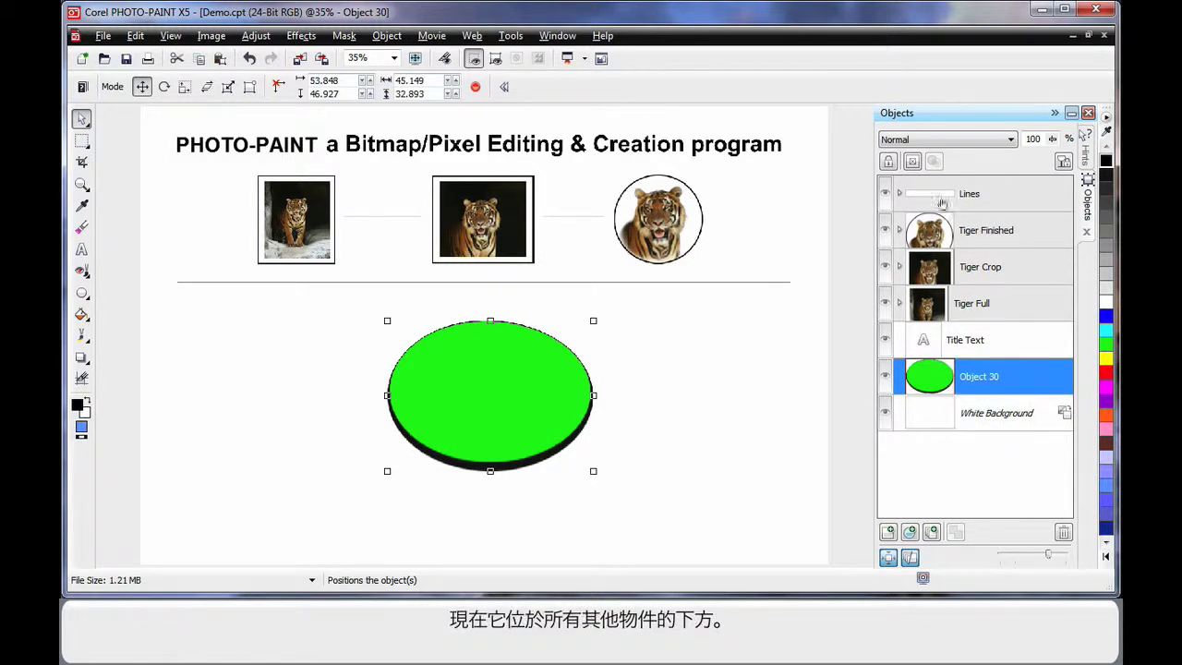
{"action": "left_click_drag", "start_coordinate": [529, 399], "coordinate": [352, 222]}
{"action": "left_click_drag", "start_coordinate": [370, 183], "coordinate": [527, 401]}
{"action": "left_click_drag", "start_coordinate": [528, 400], "coordinate": [527, 401]}
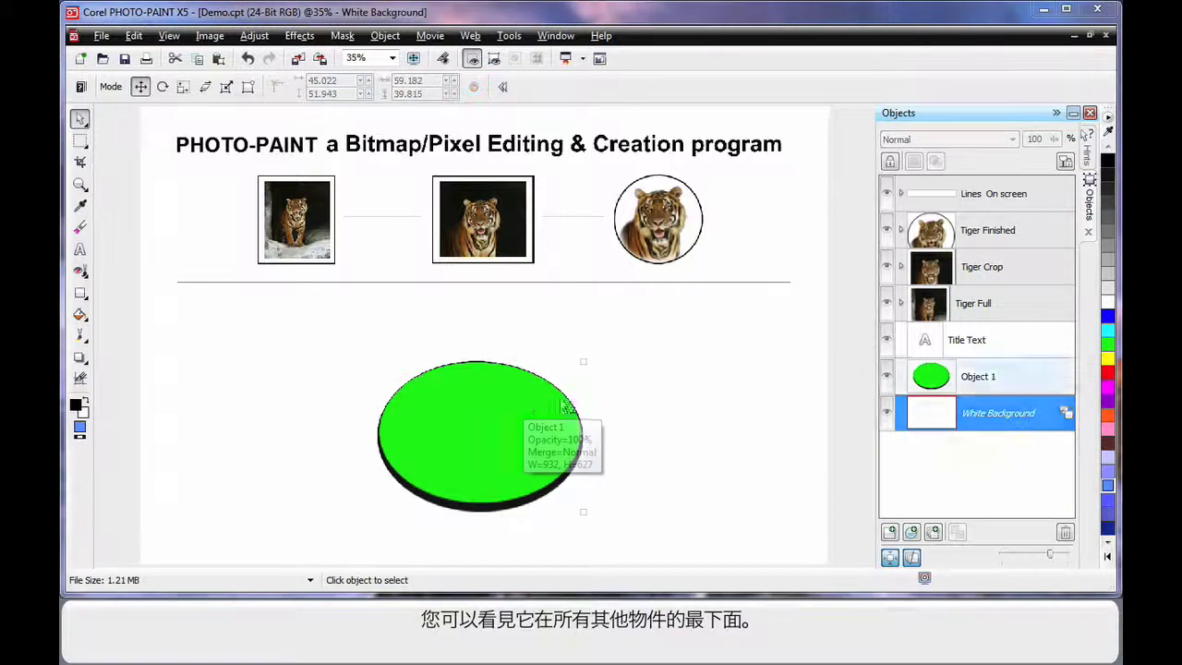